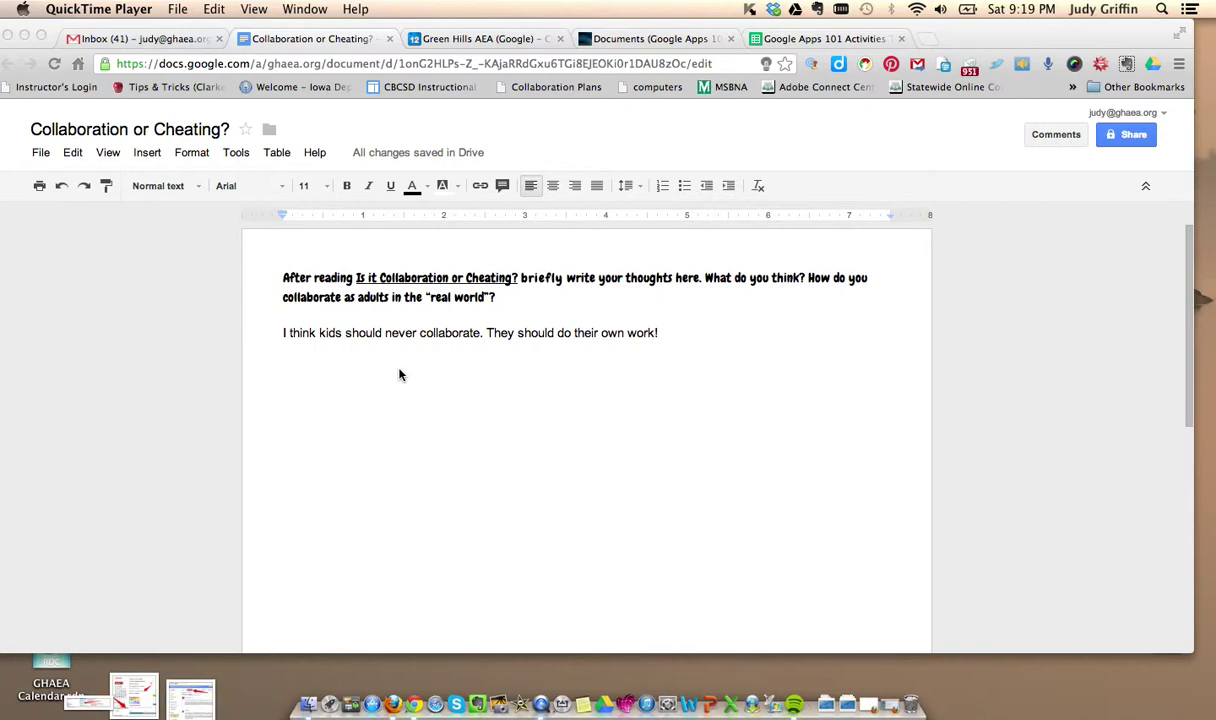
Attach the comment "Are you kidding me?! Did you read this article?" to the sentence "They should do their own work!".
click(317, 333)
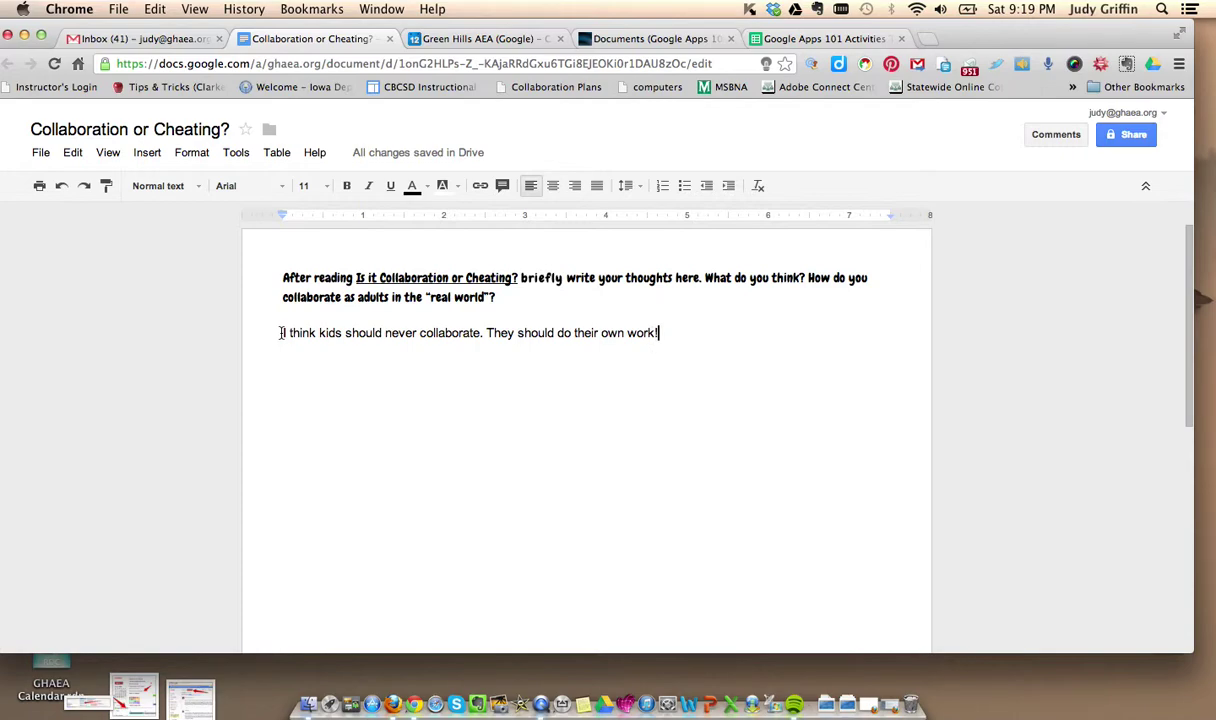
drag(487, 333, 666, 333)
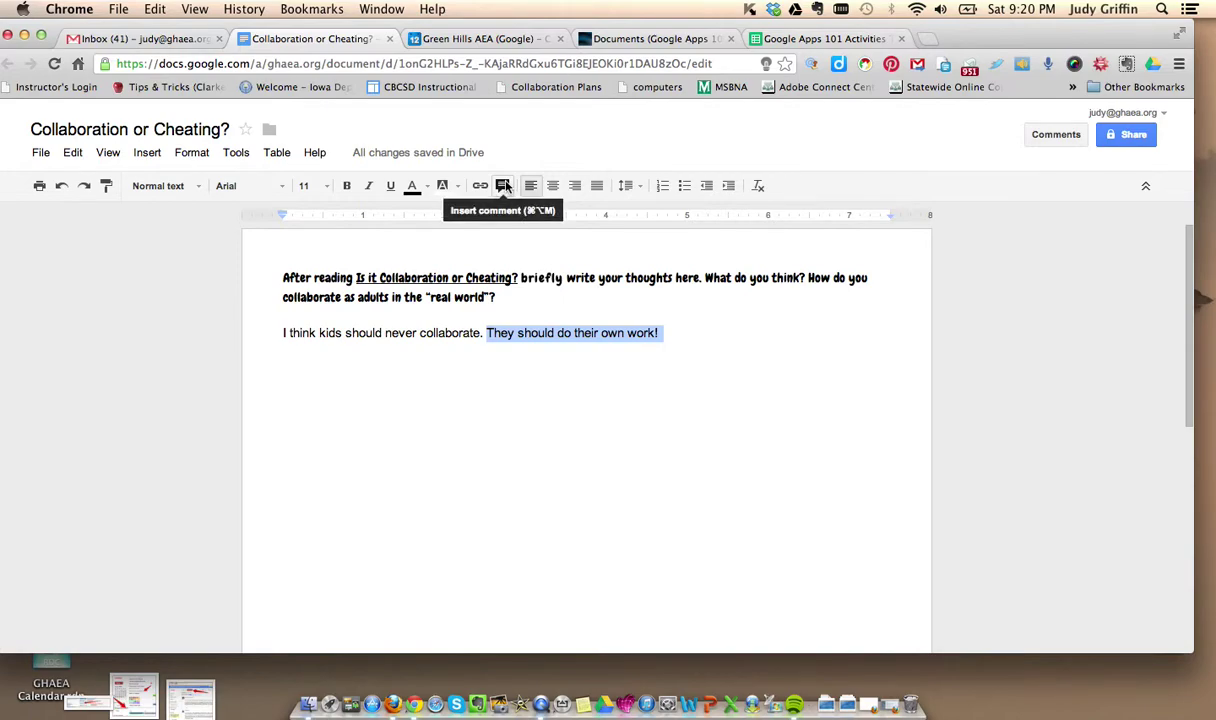
click(147, 153)
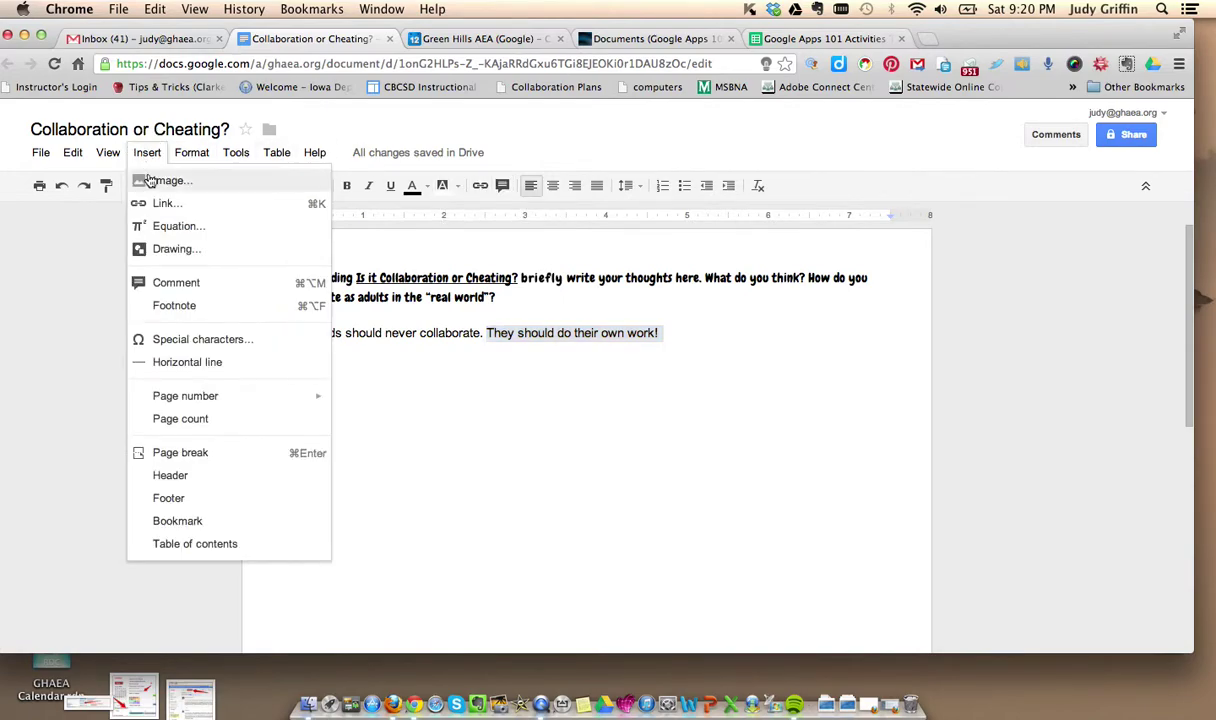
click(504, 188)
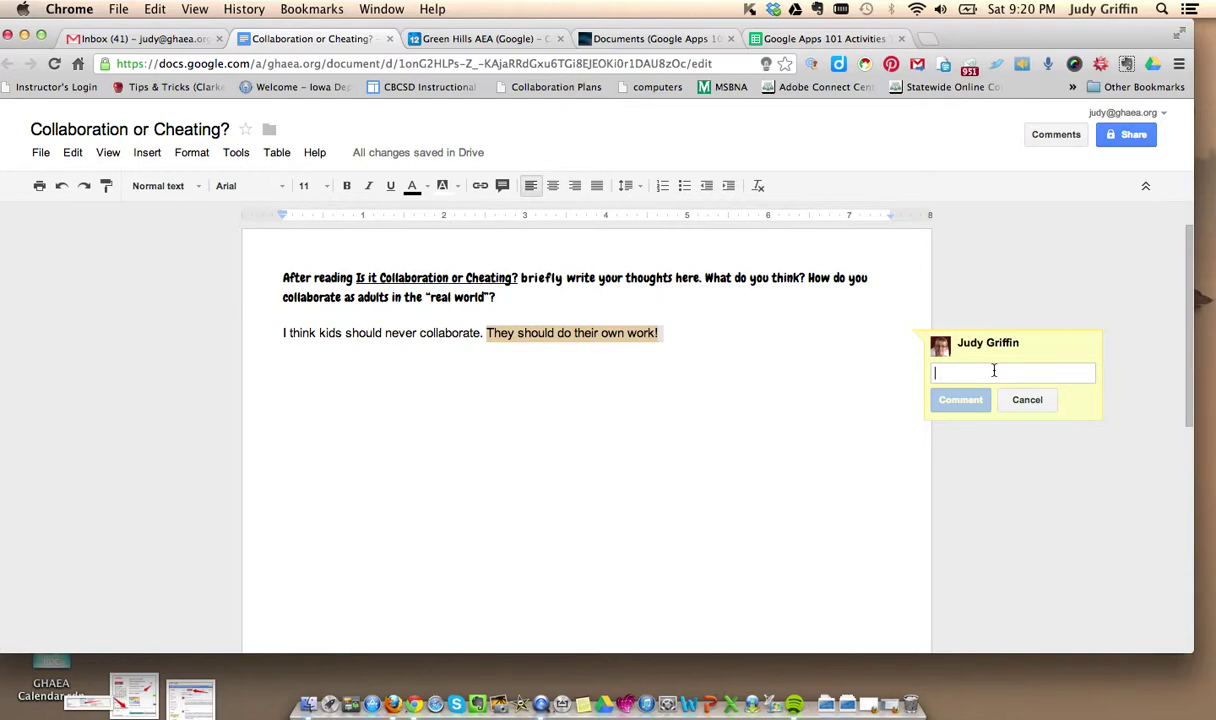
text(Are you ki)
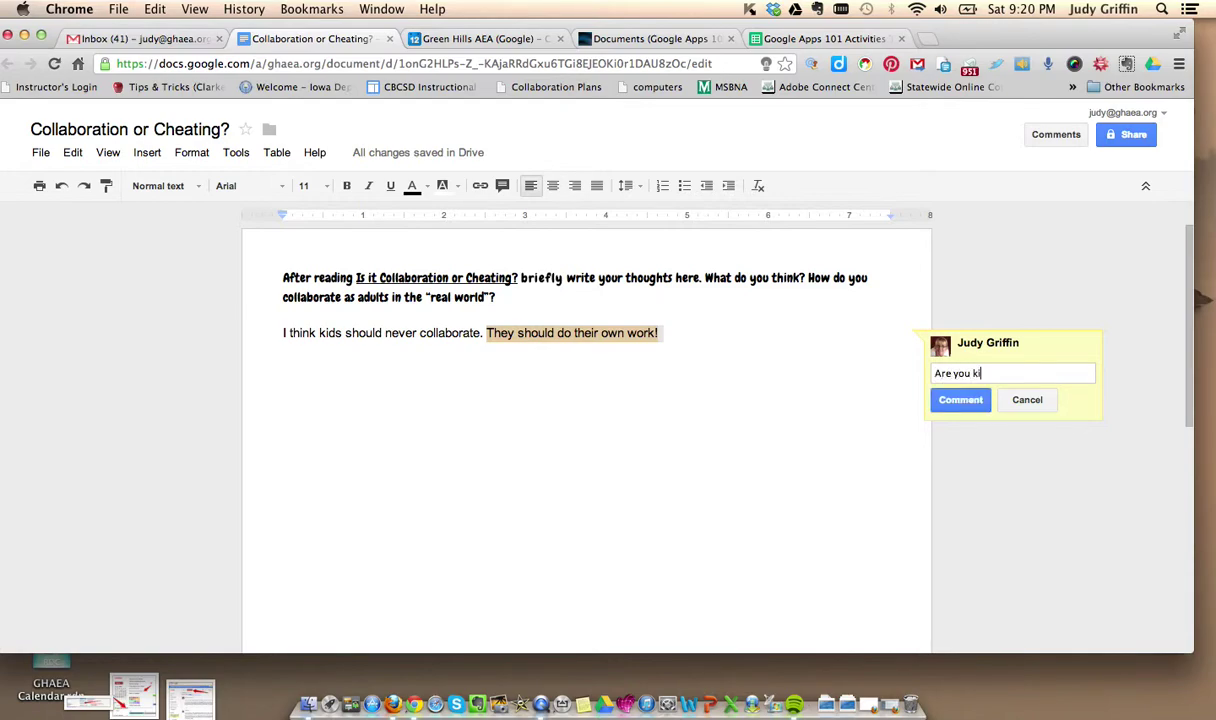
text(dding me?! Did you read this article?)
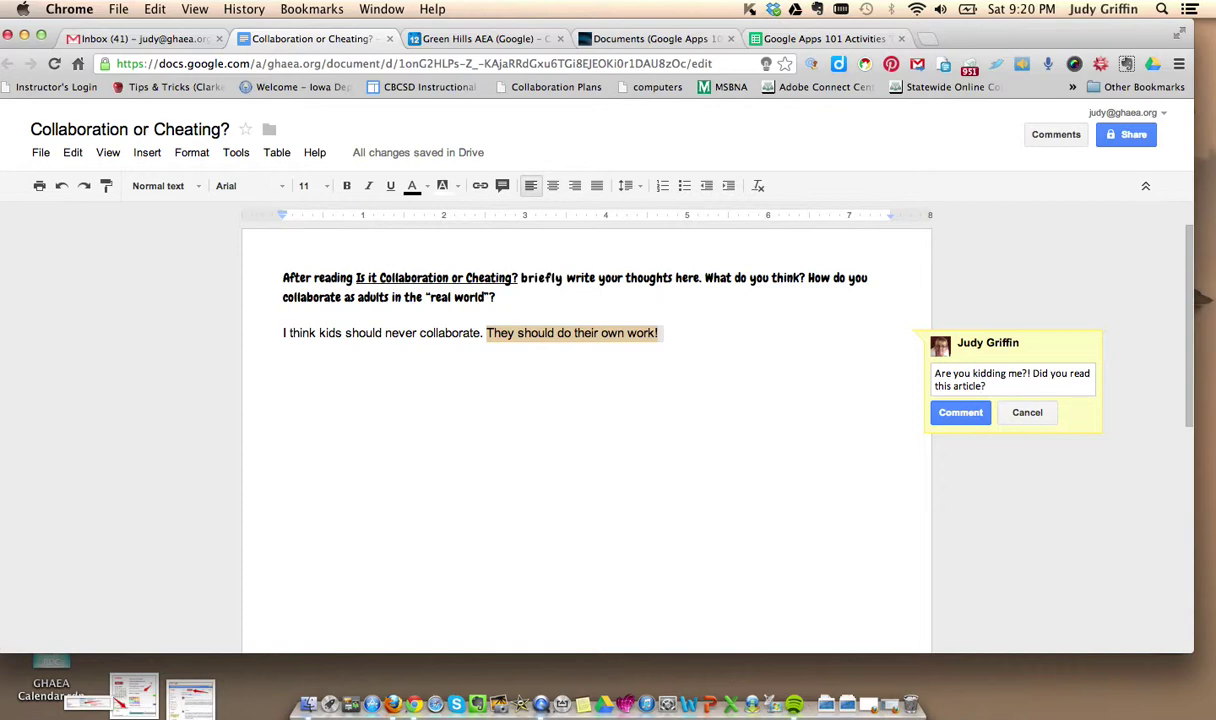
click(960, 413)
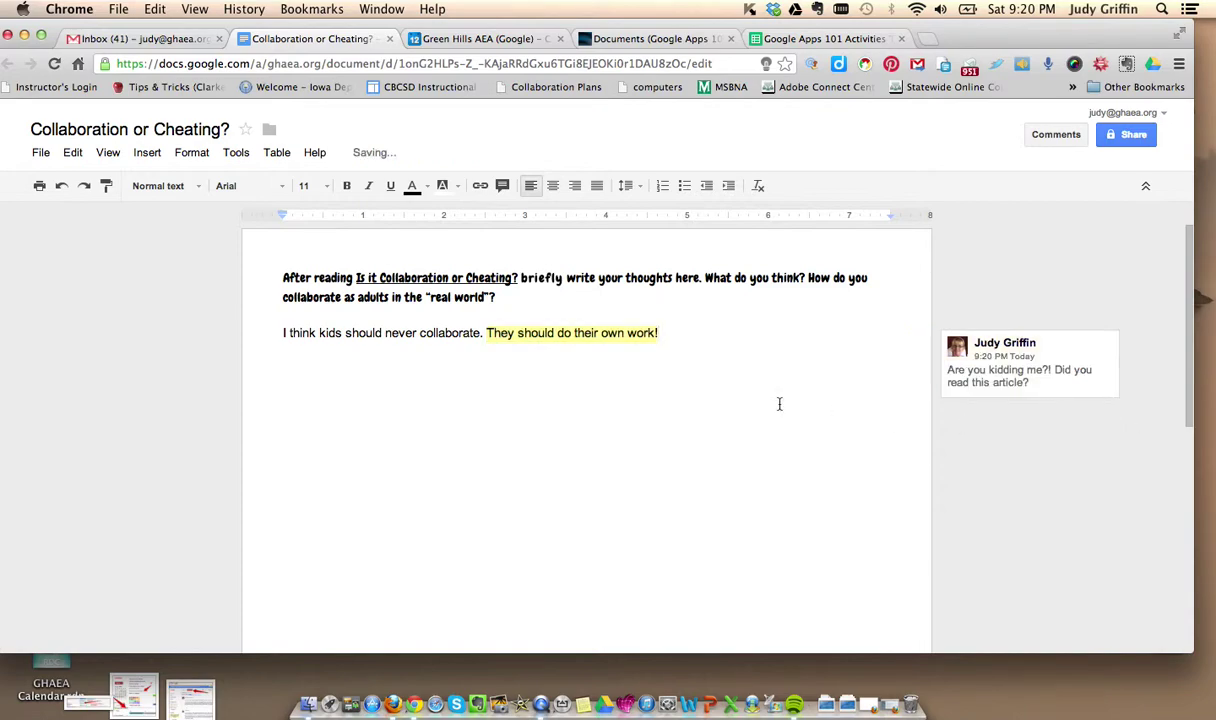
Attach the comment "Never is a long time..." to the words "never collaborate".
click(389, 334)
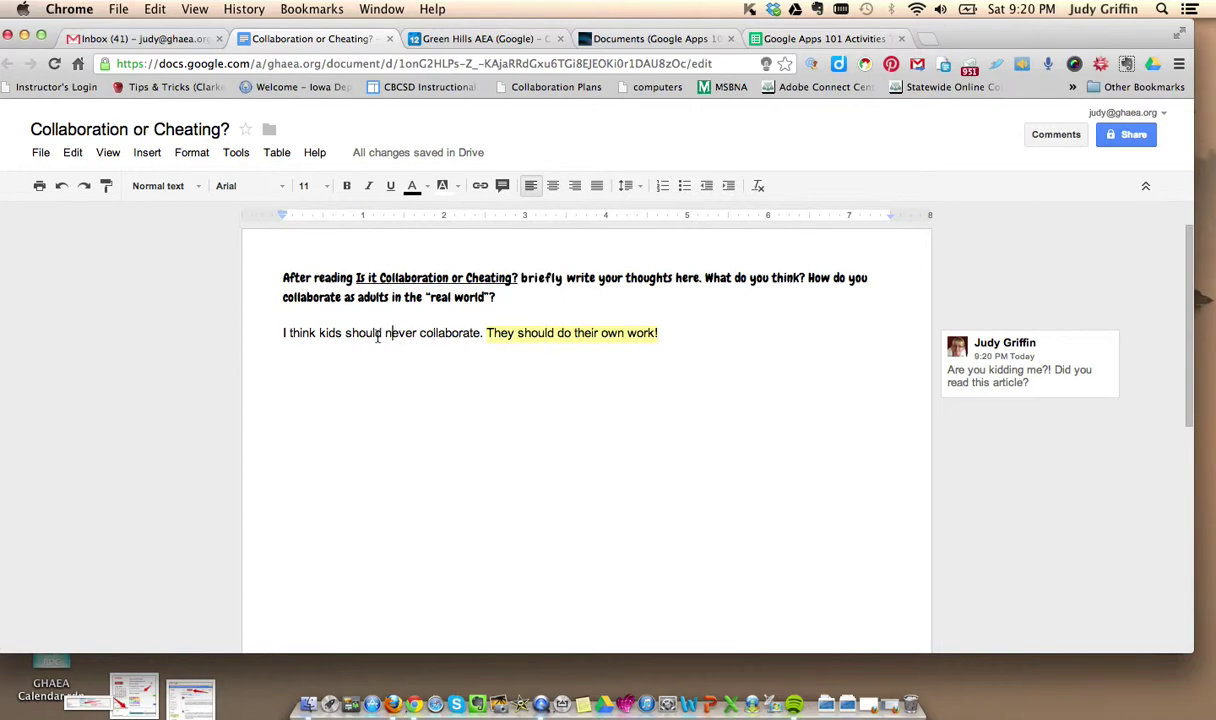
drag(388, 334, 475, 340)
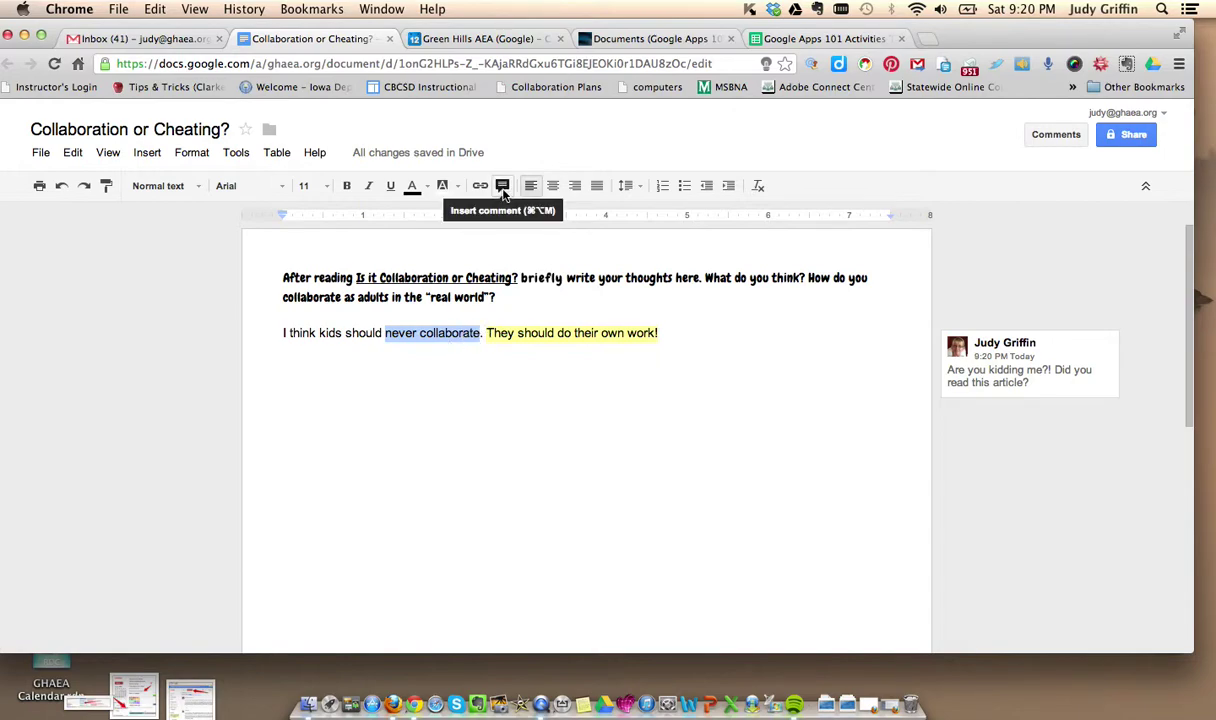
click(502, 188)
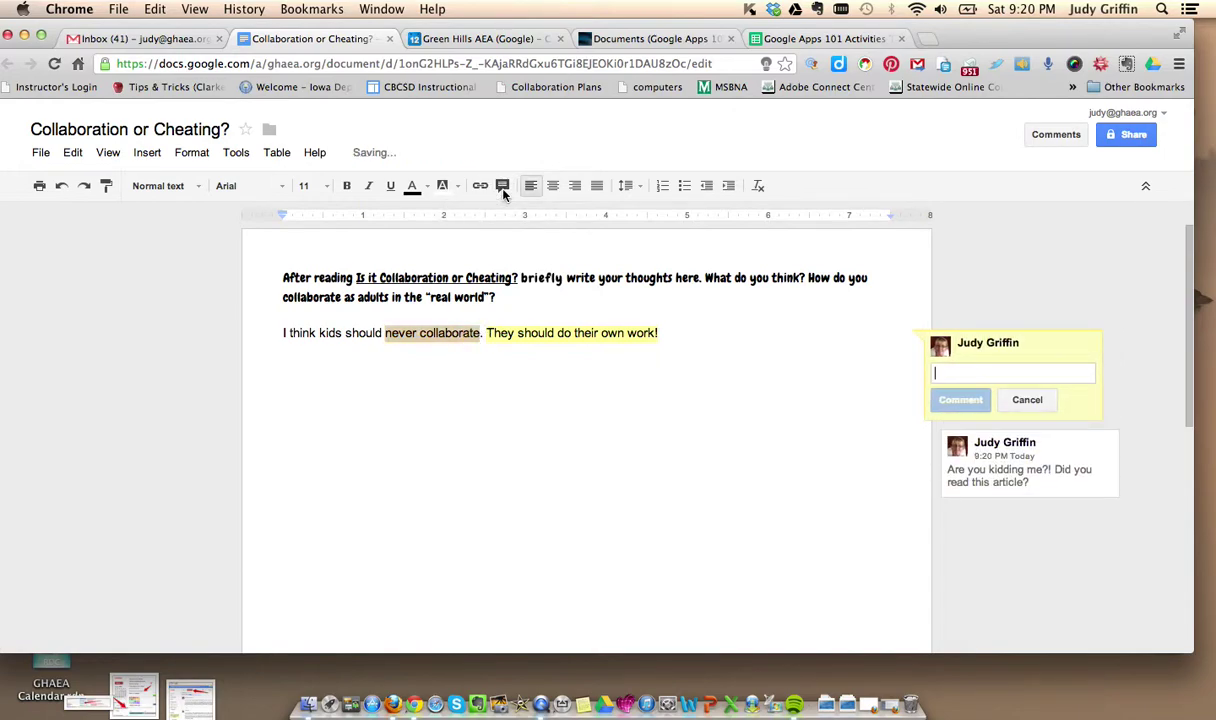
text(Never is a long time...)
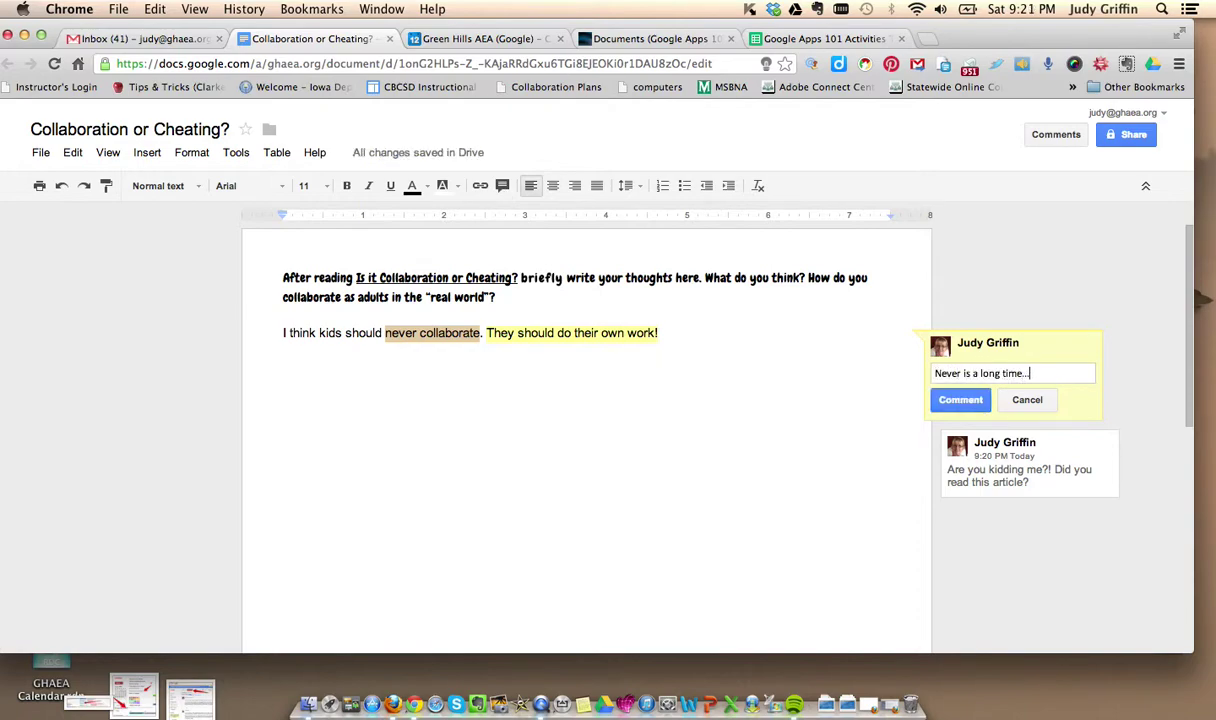
click(958, 399)
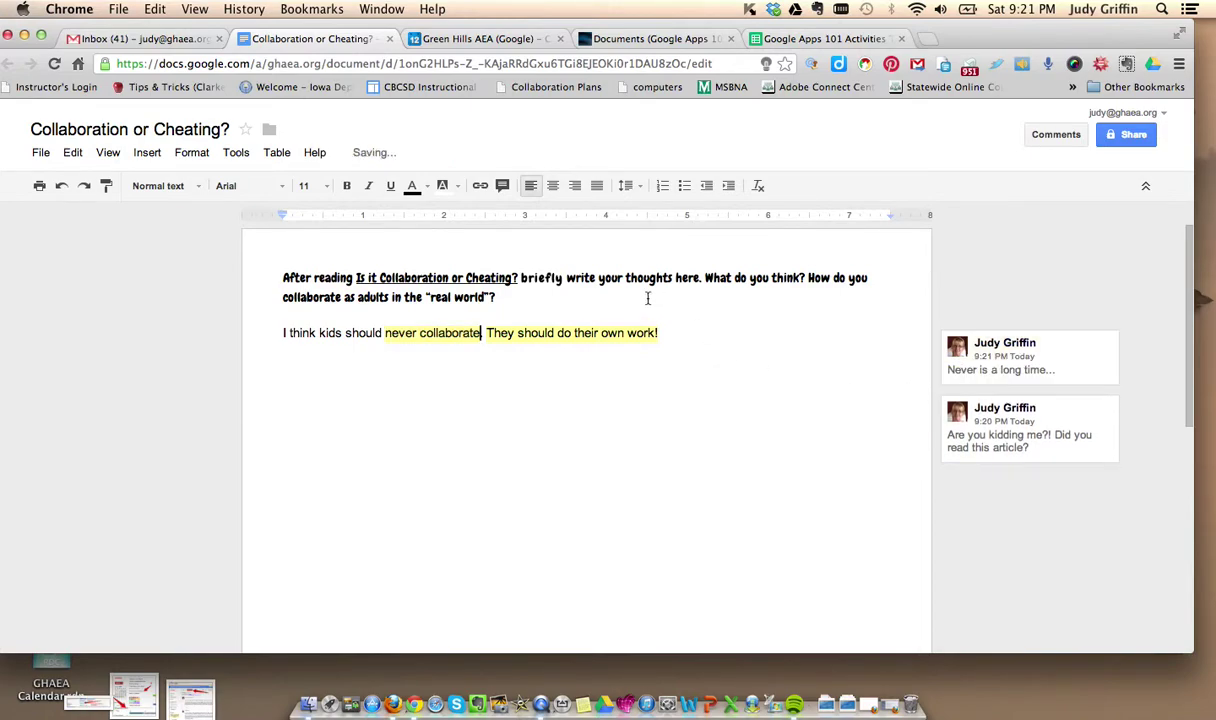
Bring up the comment belonging to each highlighted passage in turn, and open a reply on the "never collaborate" comment.
click(592, 263)
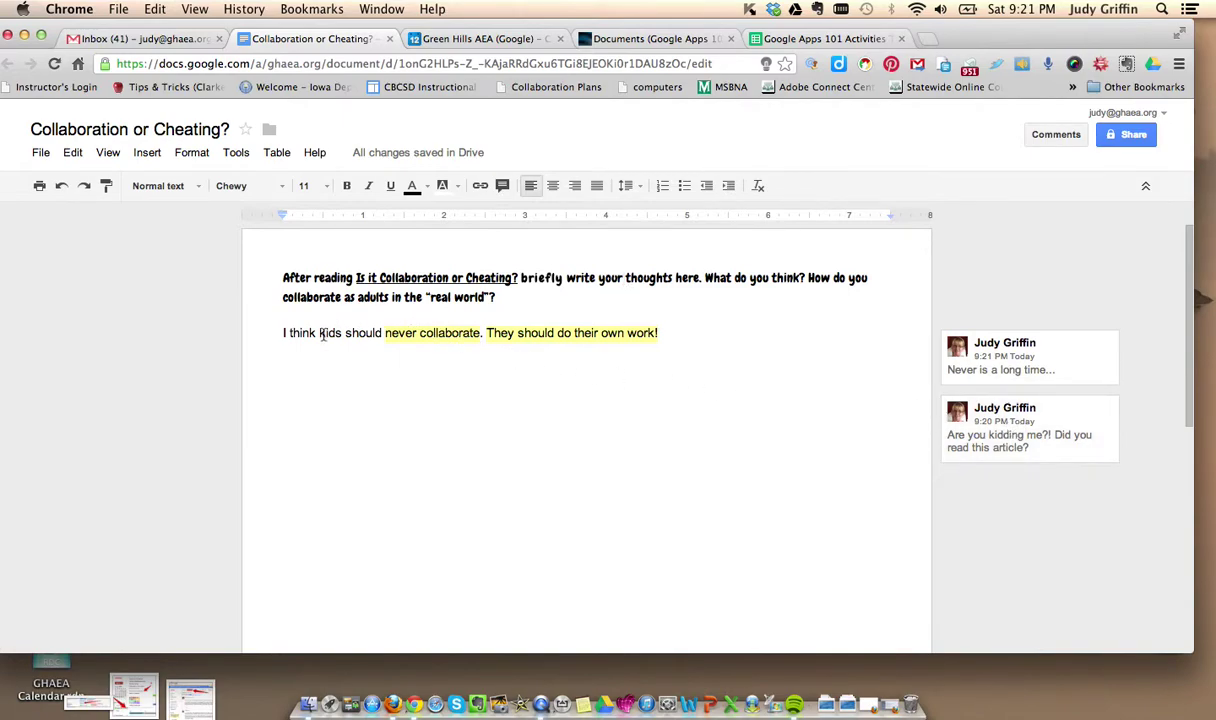
click(428, 333)
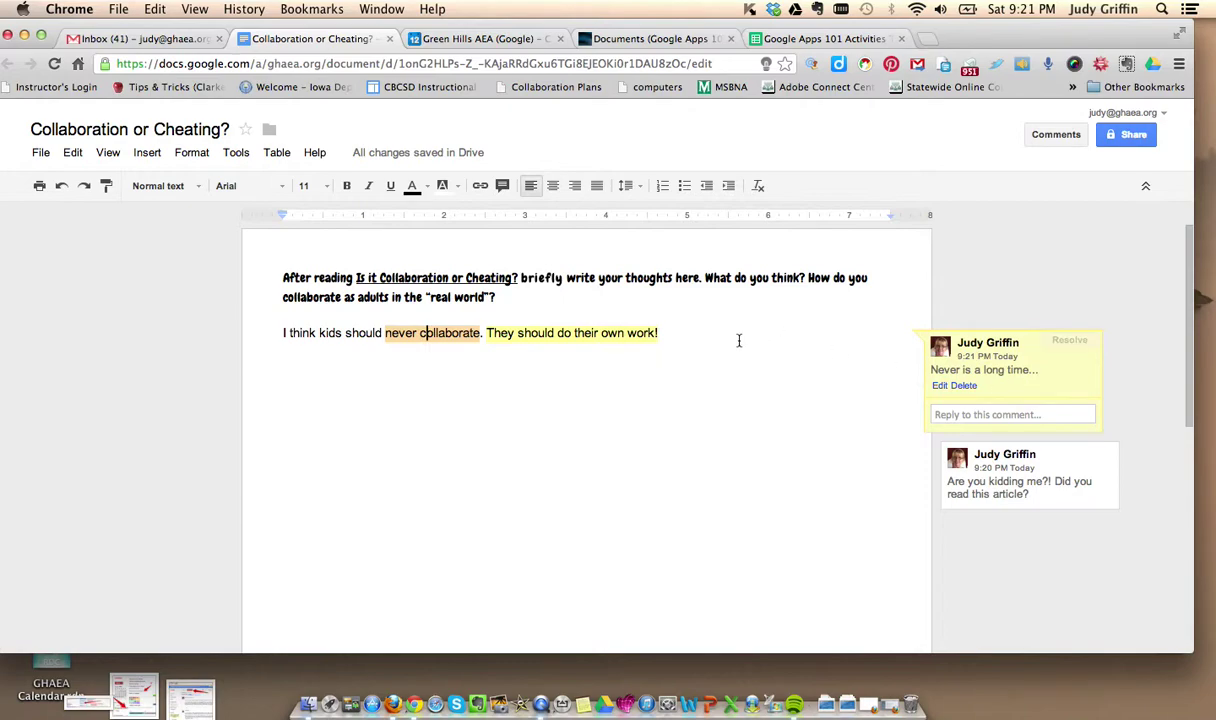
click(596, 335)
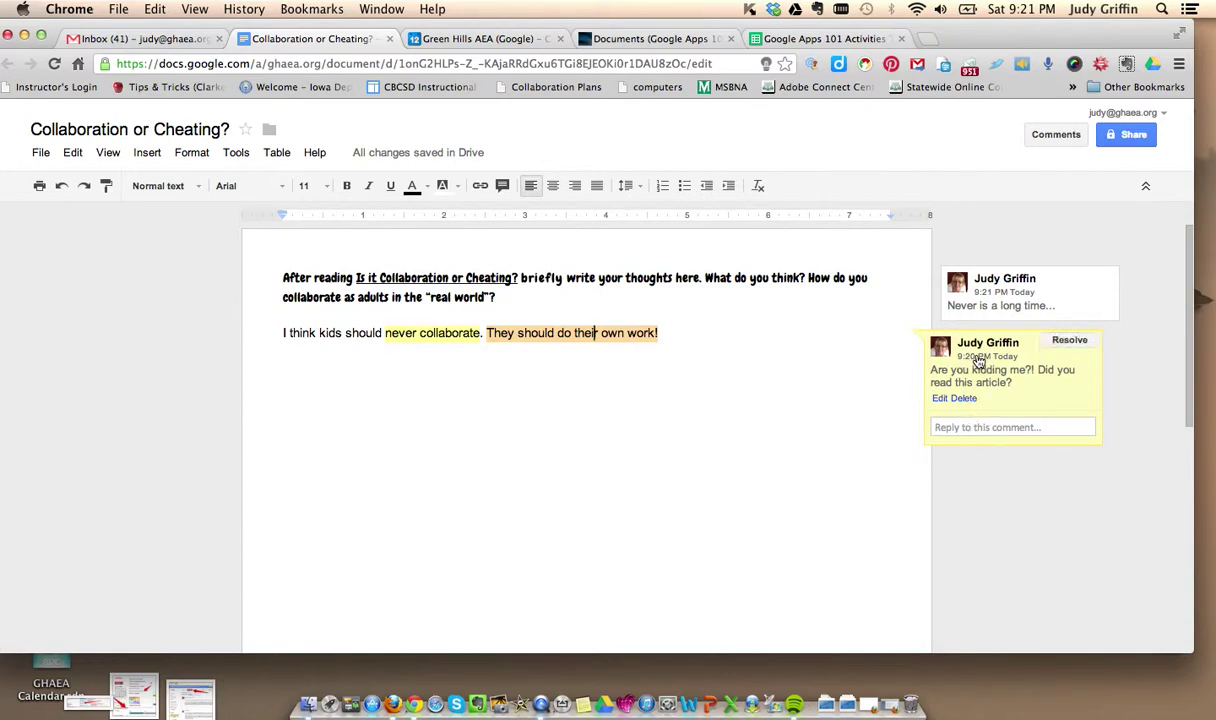
click(1031, 291)
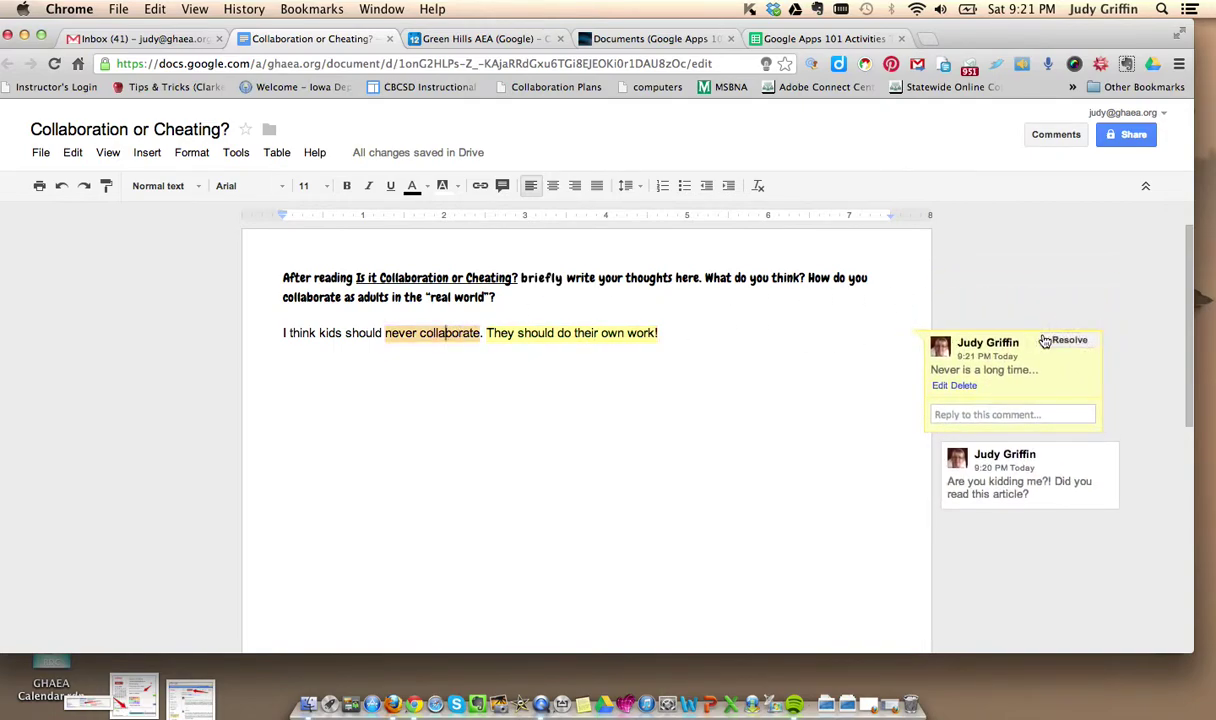
click(1003, 412)
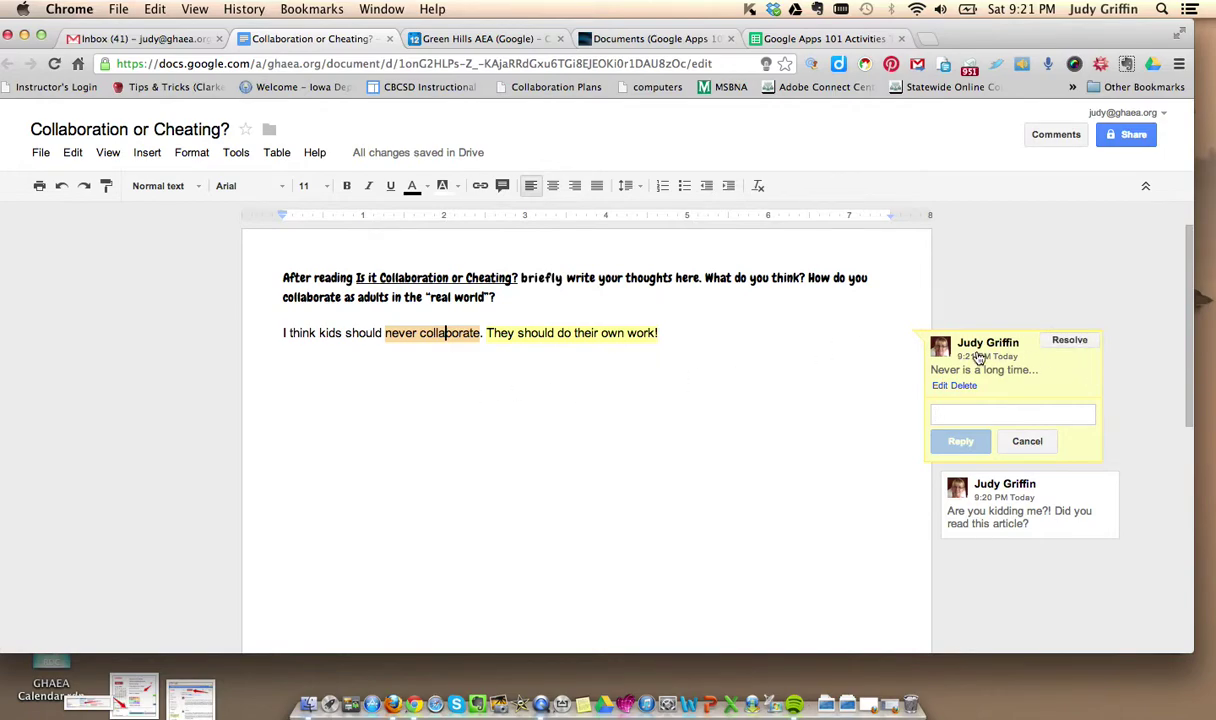
Edit the comment on "never collaborate" to read "Never is a very long time..." and save it.
click(947, 386)
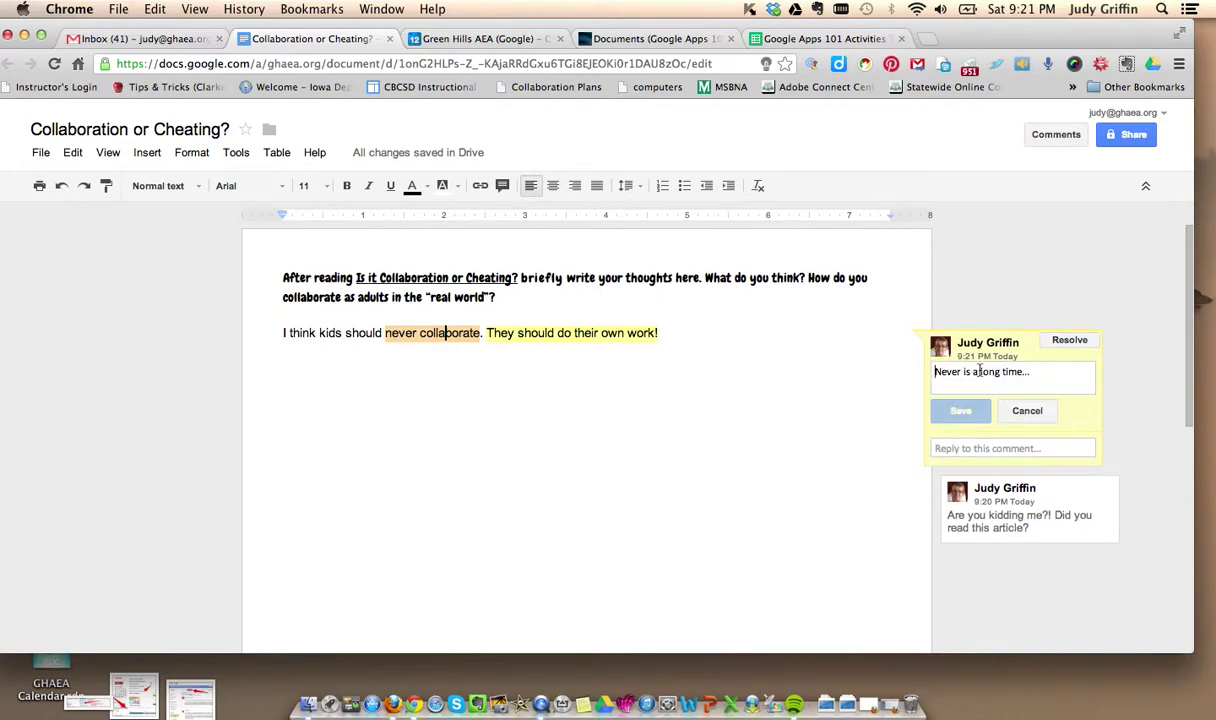
click(981, 372)
text(very)
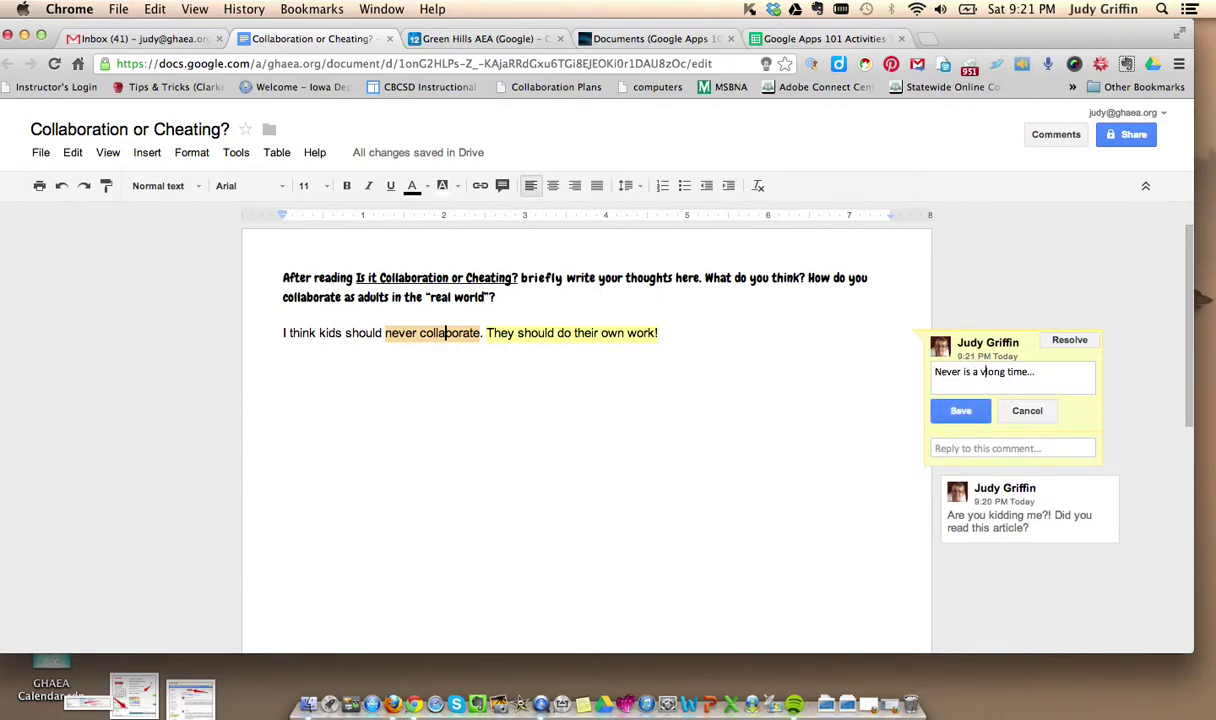
click(962, 413)
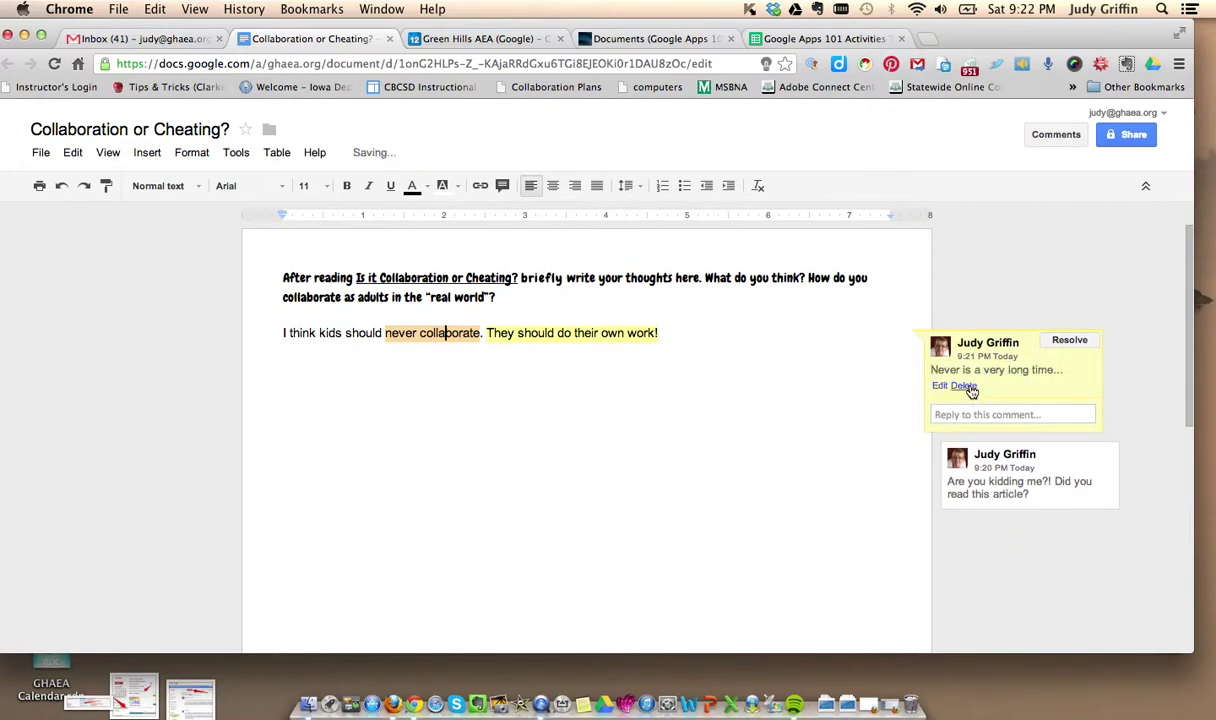
Start deleting the comment thread on "never collaborate", cancel the deletion, and resolve the thread instead.
click(964, 386)
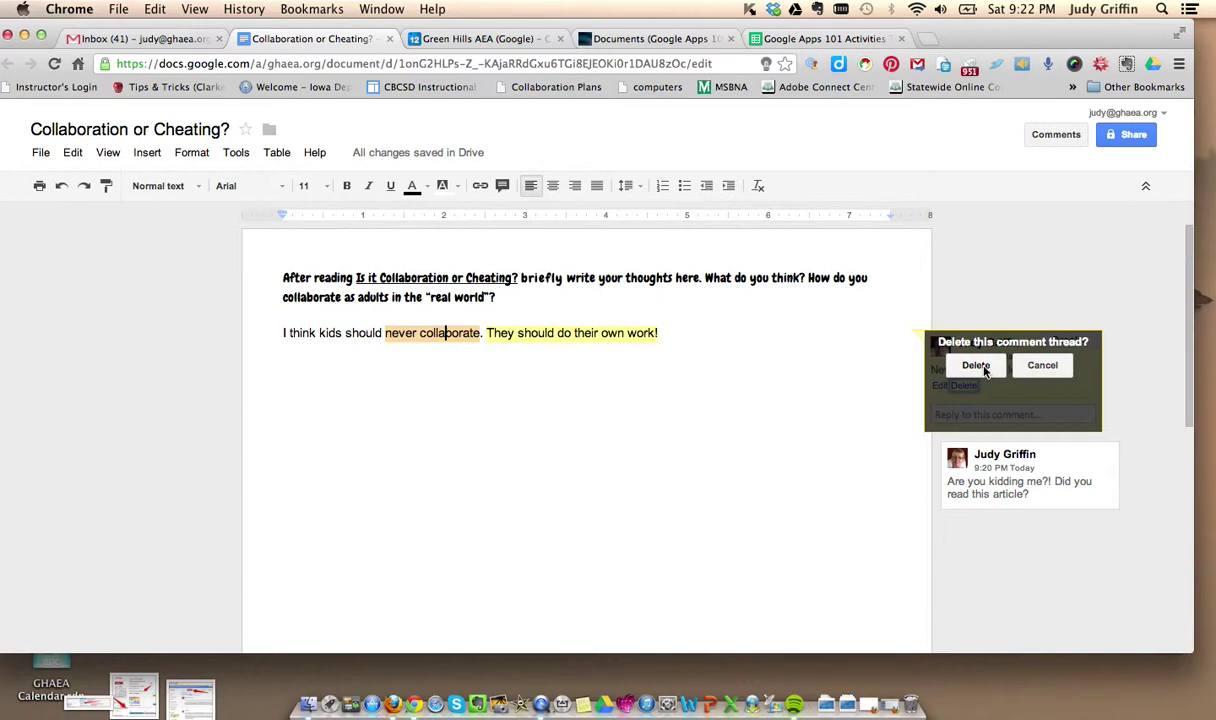
click(1040, 368)
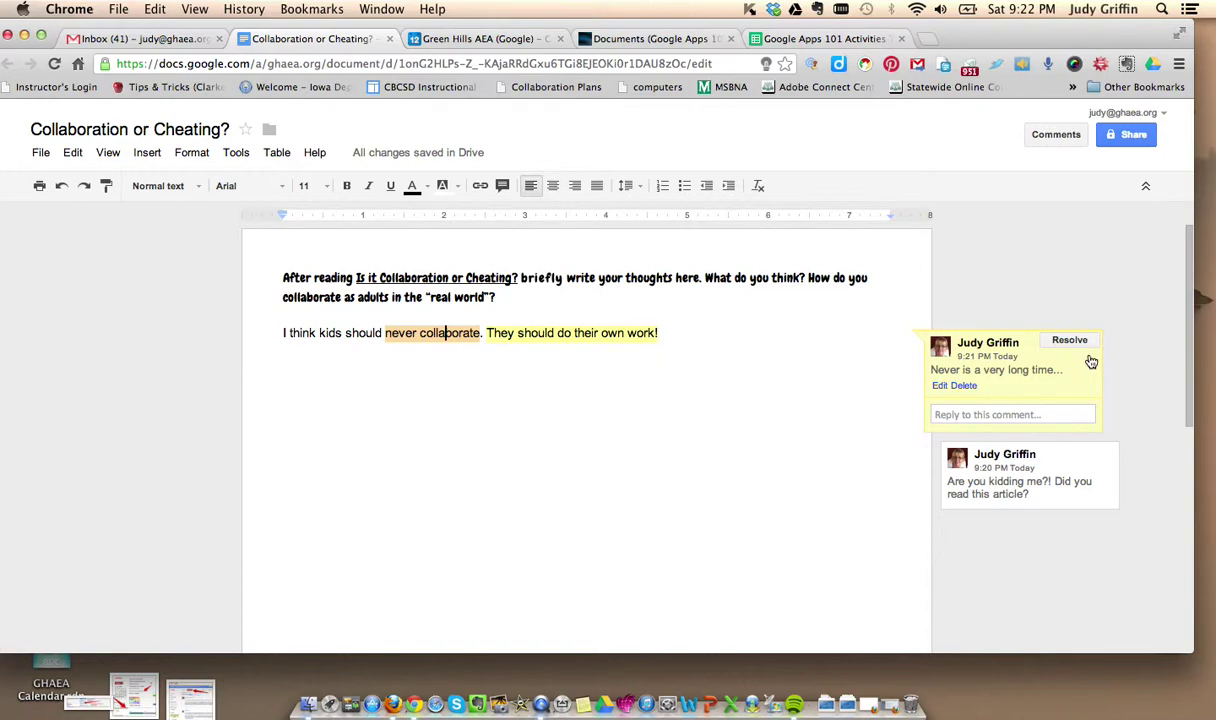
click(1066, 341)
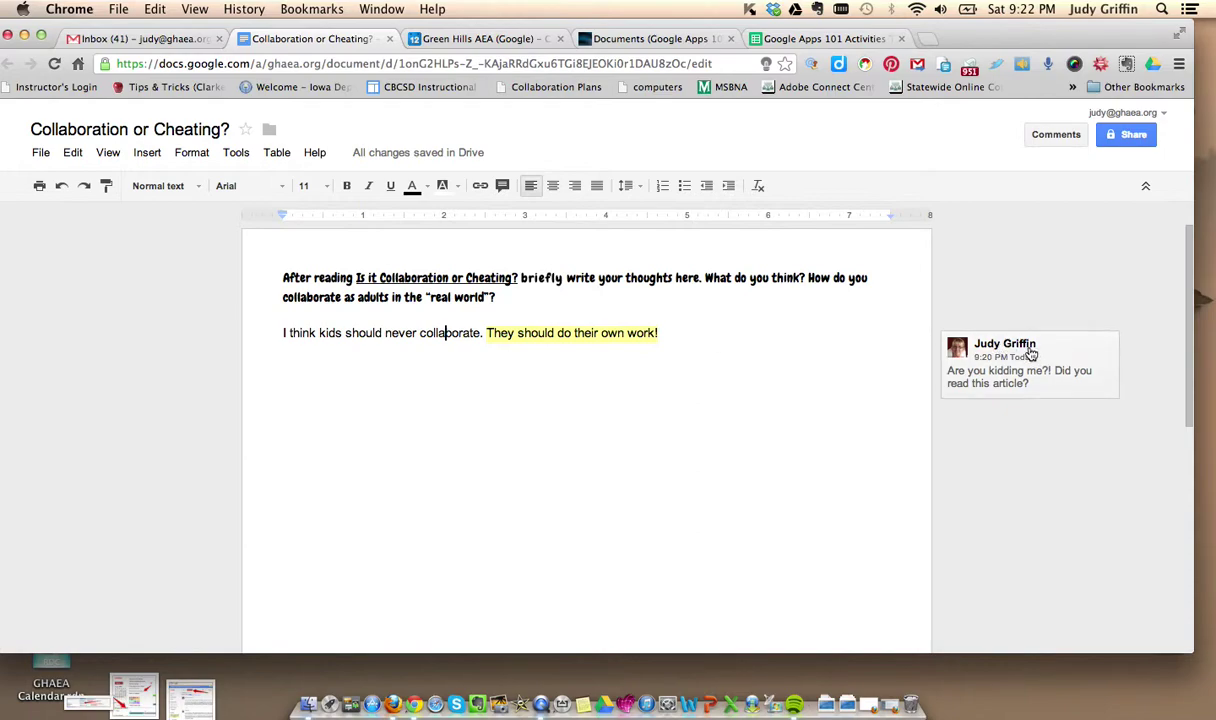
Post the general comment "This is a comment on the entire document..." in the document's comment list.
click(1054, 136)
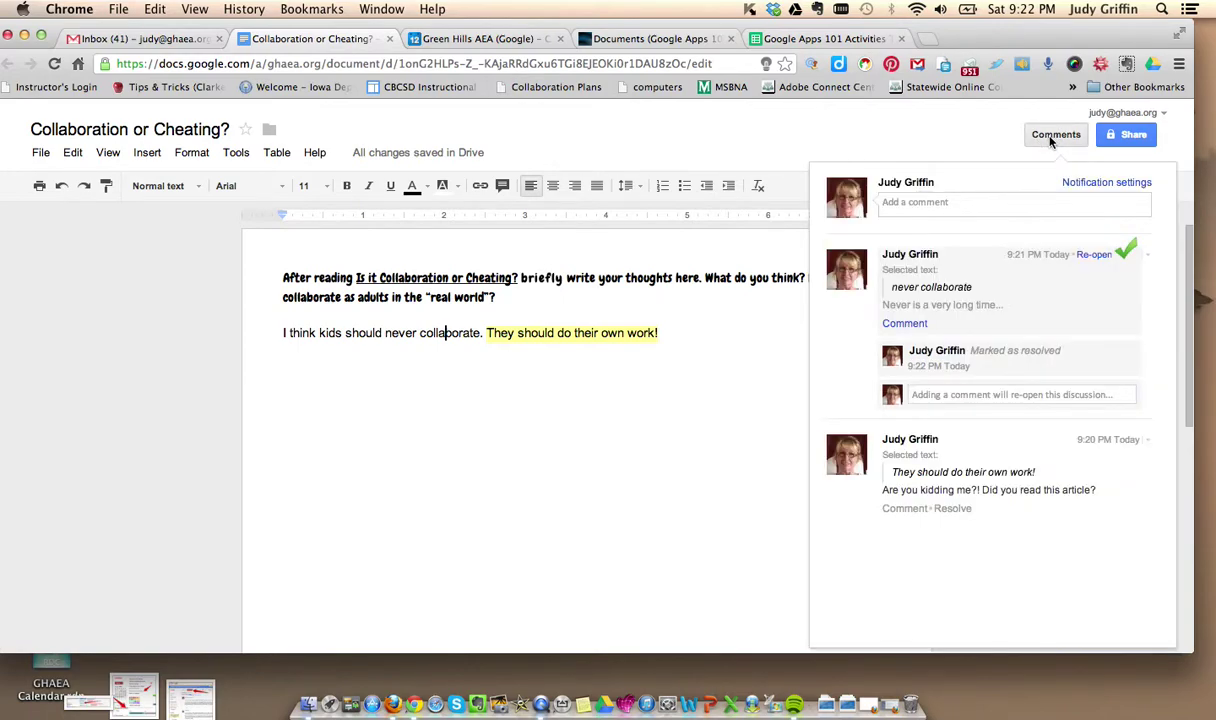
click(903, 203)
text(This is a comment on the entire docu)
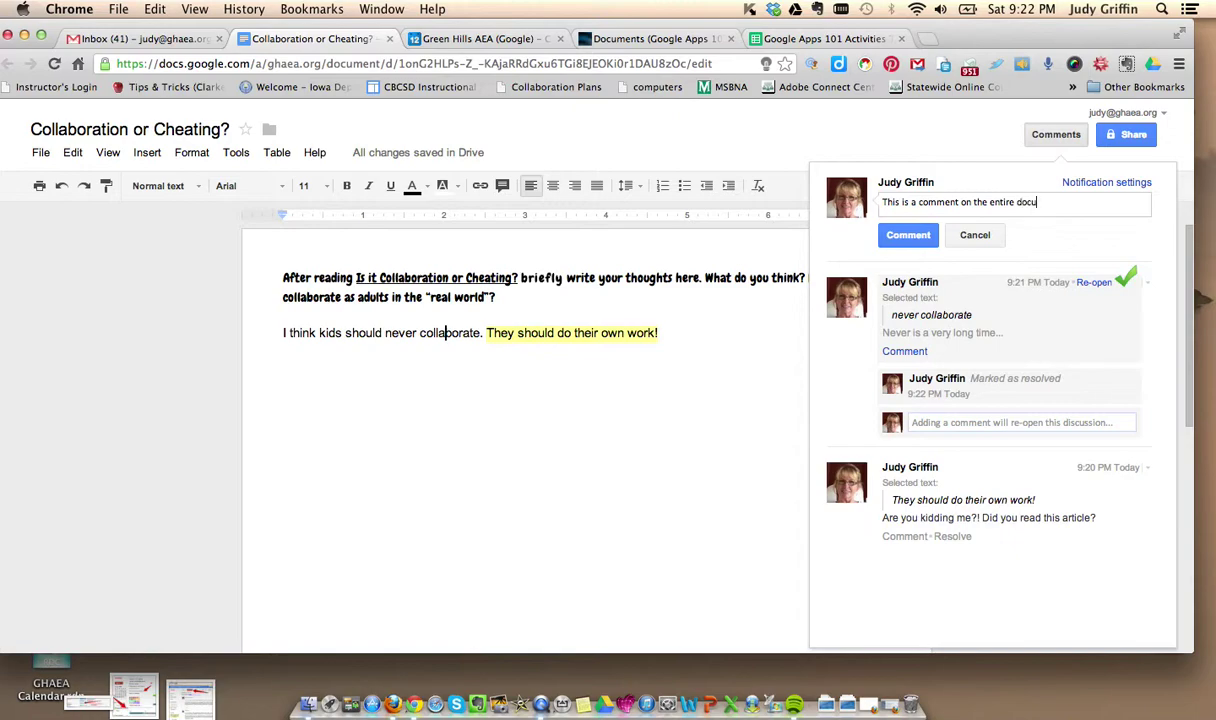
text(ment...)
click(906, 235)
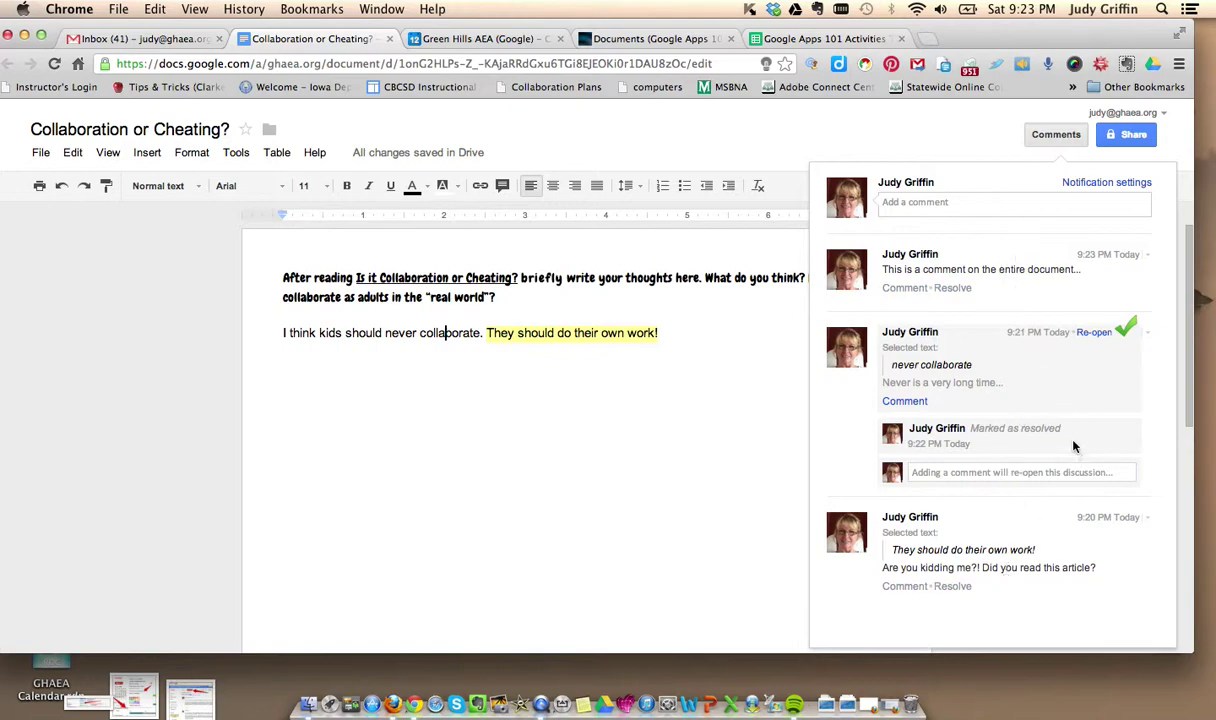
Re-open the resolved comment thread on "never collaborate" and return to the document.
click(1094, 332)
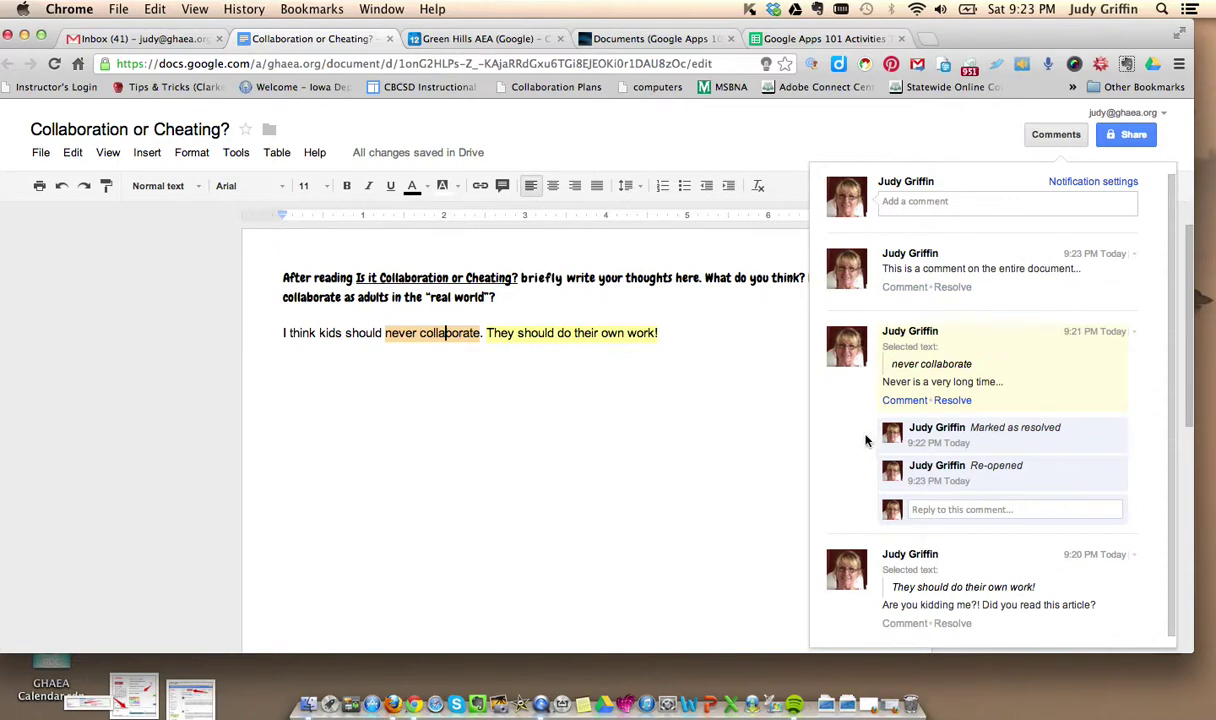
click(720, 495)
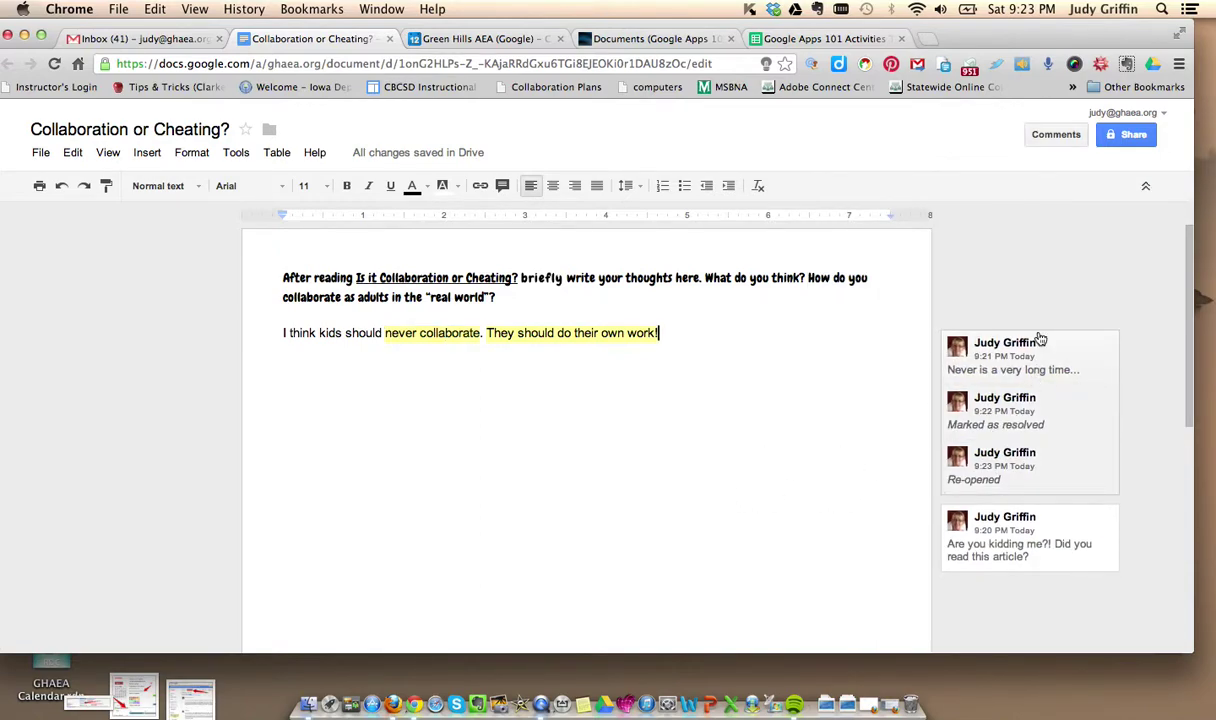